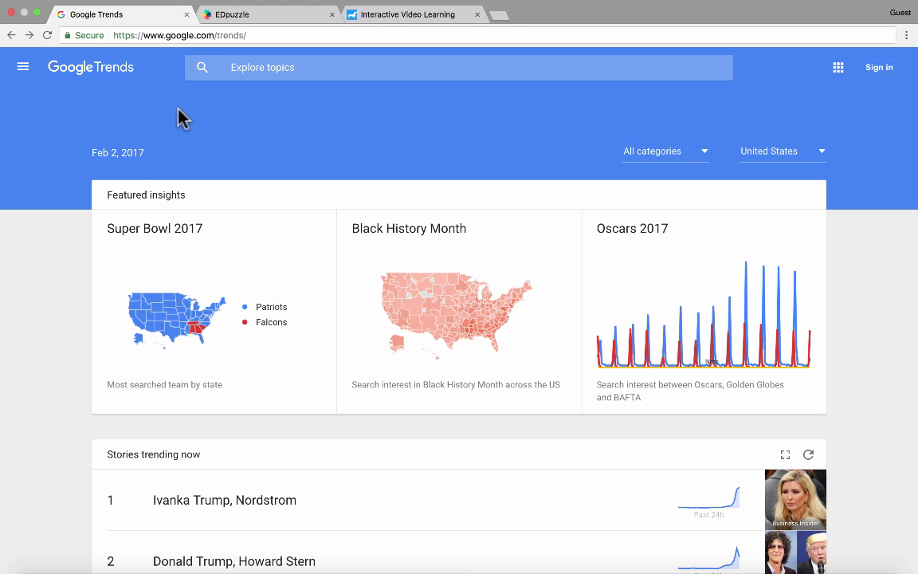
# - Open trending story 5, San Antonio Spurs vs Philadelphia 76ers, from the home page list
pyautogui.scroll(2, 478, 165)
pyautogui.scroll(-1, 486, 137)
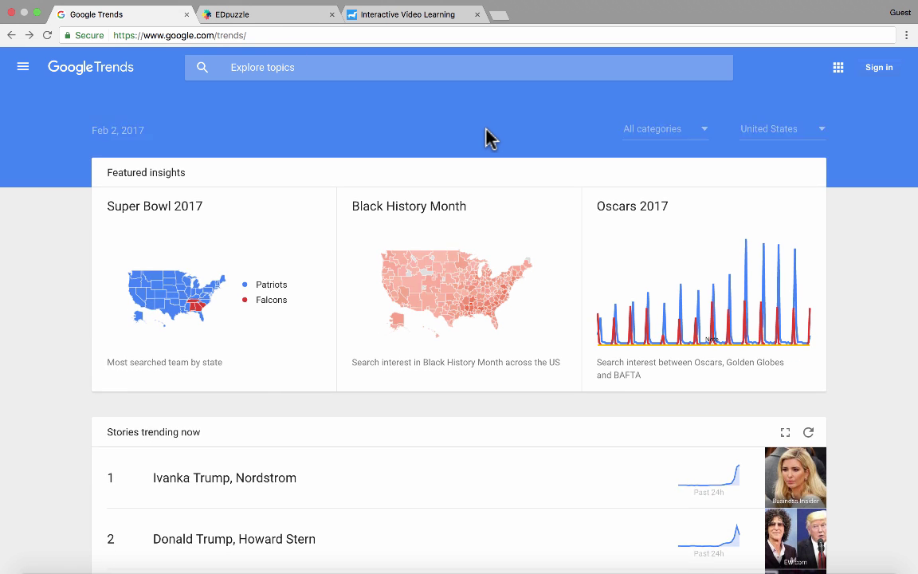
pyautogui.scroll(-5, 488, 137)
pyautogui.scroll(-4, 492, 150)
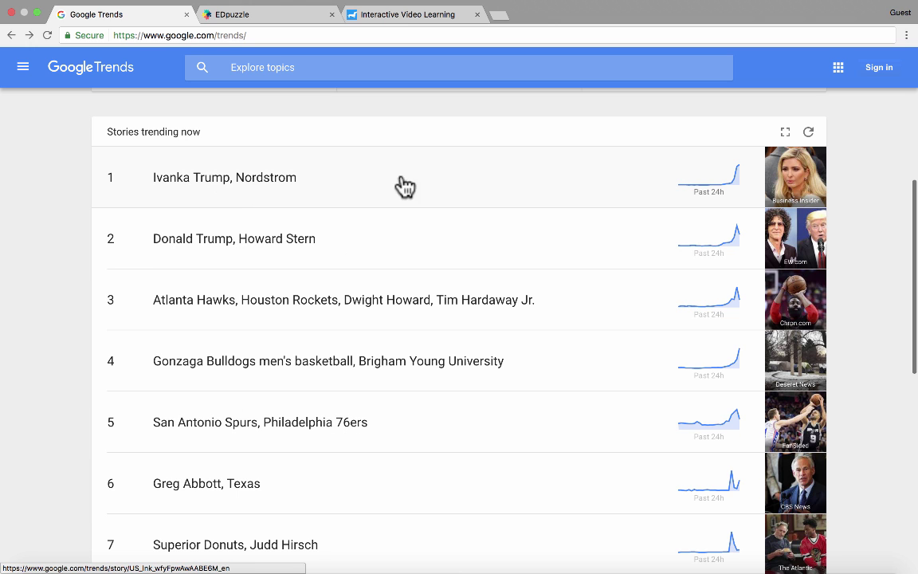
pyautogui.click(314, 435)
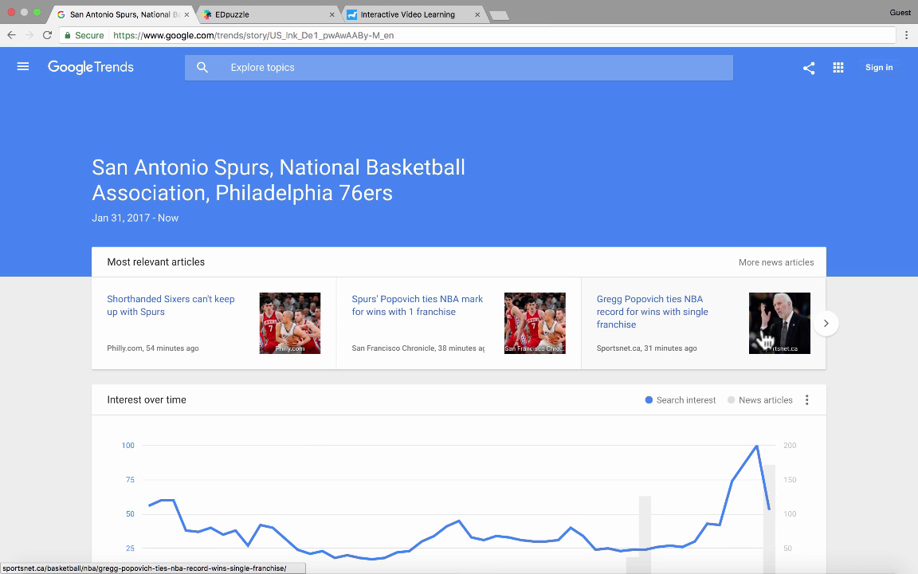
# - Look over the story's interest over time chart and subregion map, then go back
pyautogui.scroll(-5, 765, 339)
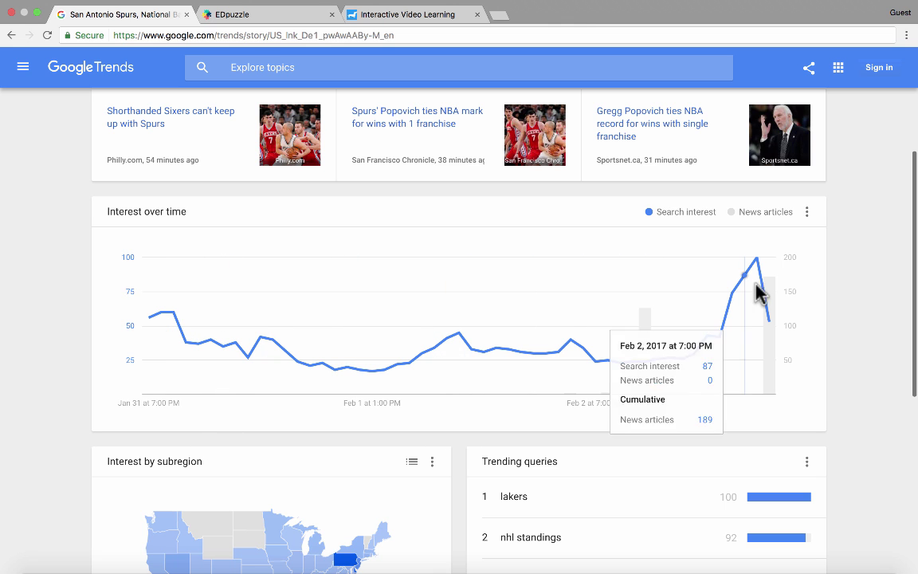
pyautogui.scroll(-1, 681, 375)
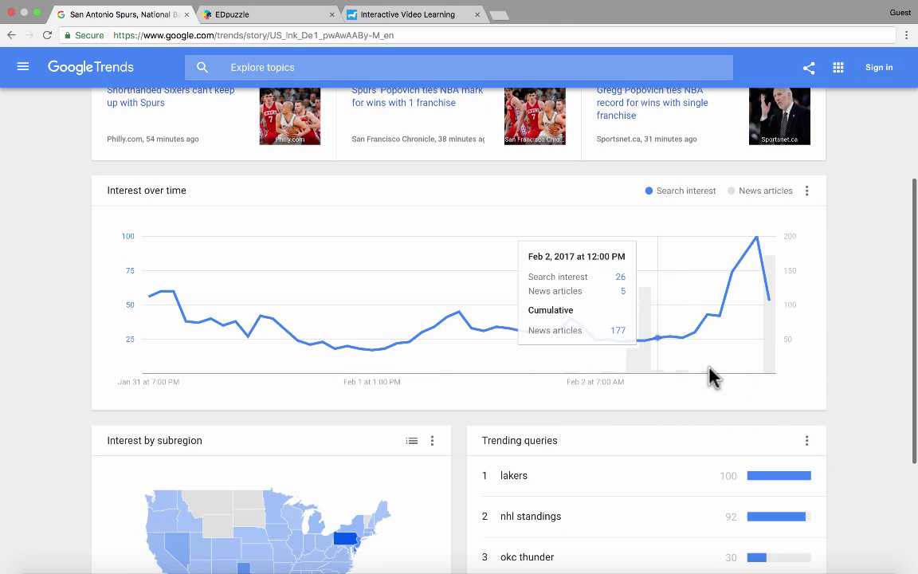
pyautogui.scroll(-2, 785, 398)
pyautogui.scroll(-4, 788, 400)
pyautogui.scroll(-4, 877, 416)
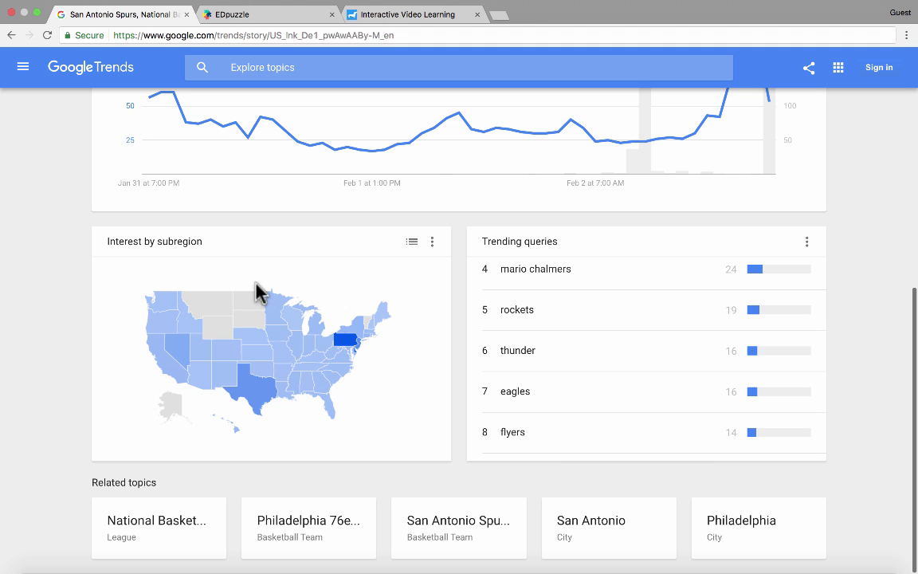
pyautogui.moveTo(190, 307)
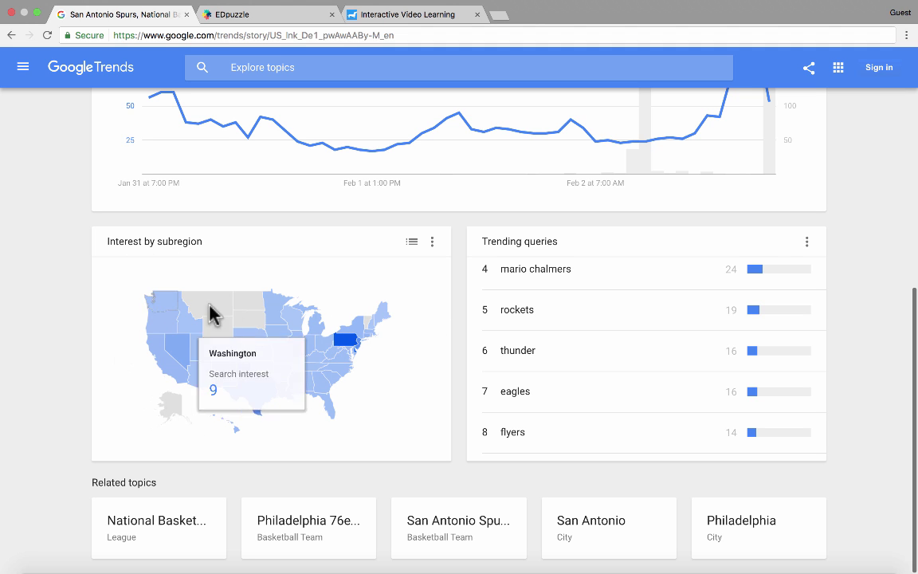
pyautogui.moveTo(341, 383)
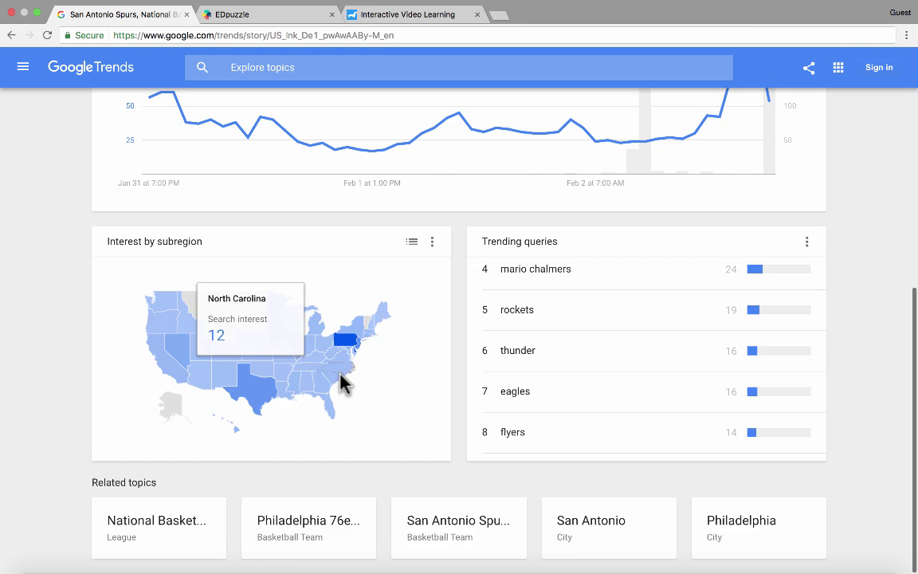
pyautogui.scroll(5, 338, 384)
pyautogui.scroll(-5, 338, 383)
pyautogui.scroll(2, 198, 291)
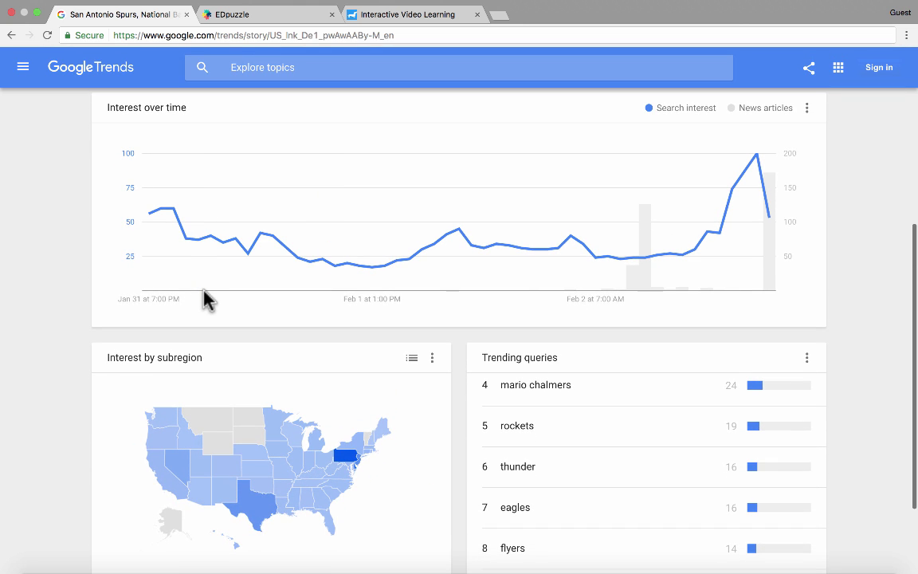
pyautogui.click(12, 36)
# - Return to the top of the Trends home page and focus the Explore topics search box
pyautogui.scroll(3, 347, 368)
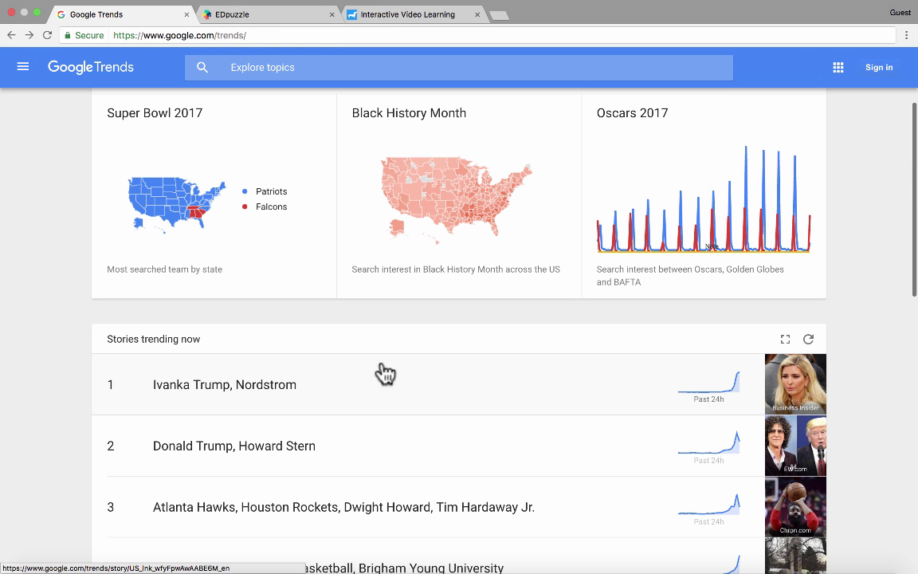
pyautogui.scroll(-3, 312, 418)
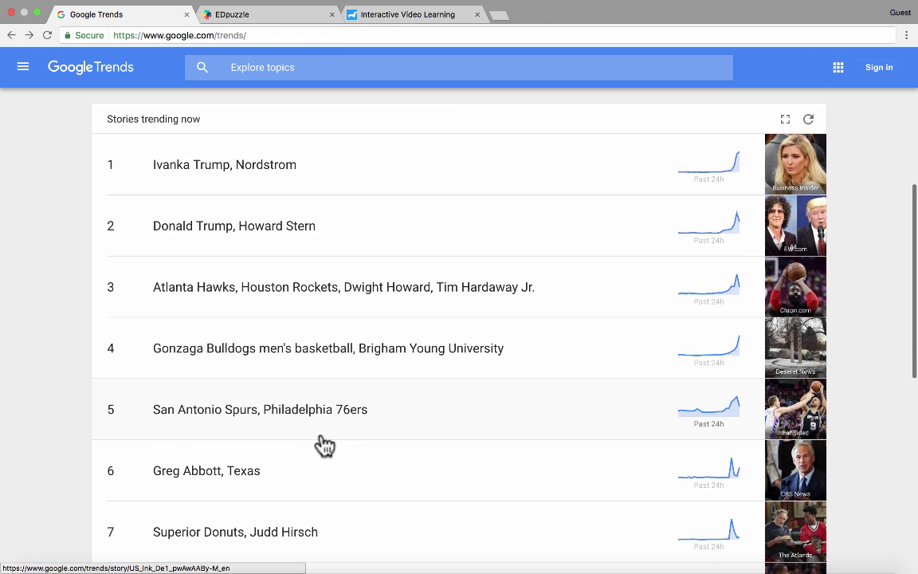
pyautogui.scroll(-9, 324, 445)
pyautogui.scroll(-9, 331, 445)
pyautogui.scroll(17, 331, 445)
pyautogui.scroll(6, 330, 445)
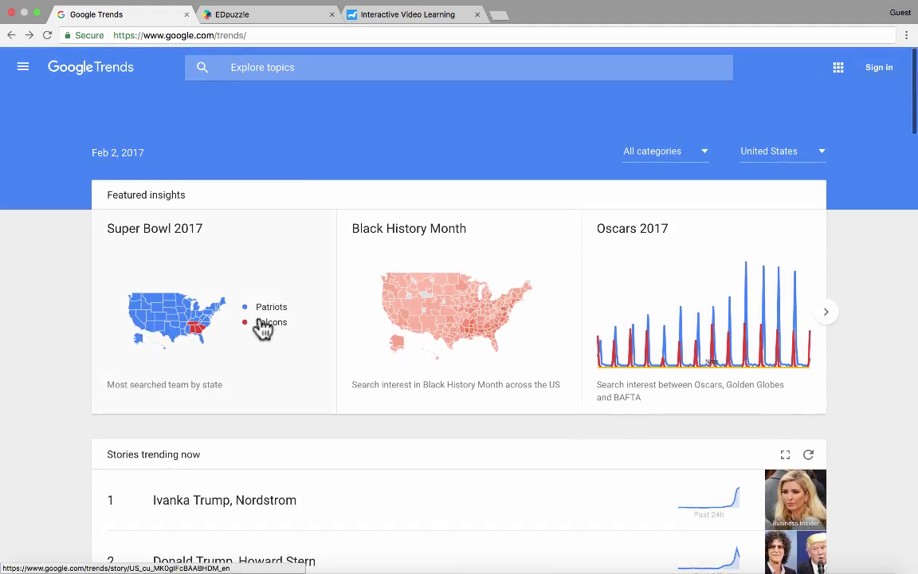
pyautogui.click(296, 60)
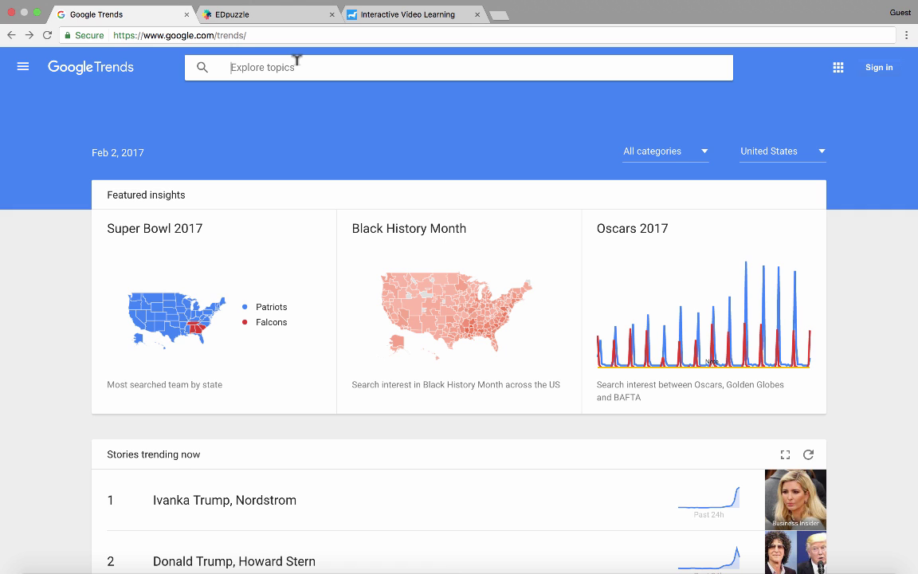
# - Search 'coke' to chart five years of worldwide interest, and open a comparison term slot
pyautogui.write('coke')
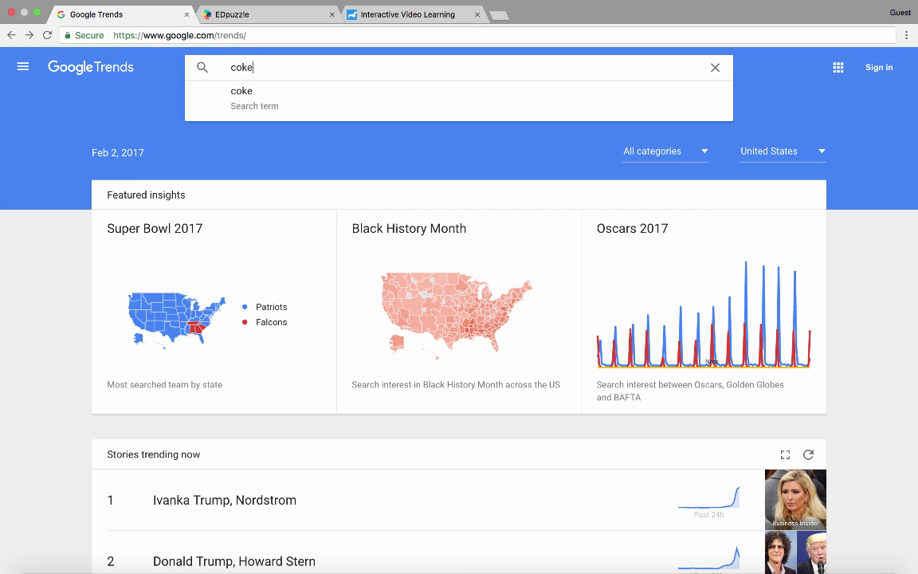
pyautogui.press('Return')
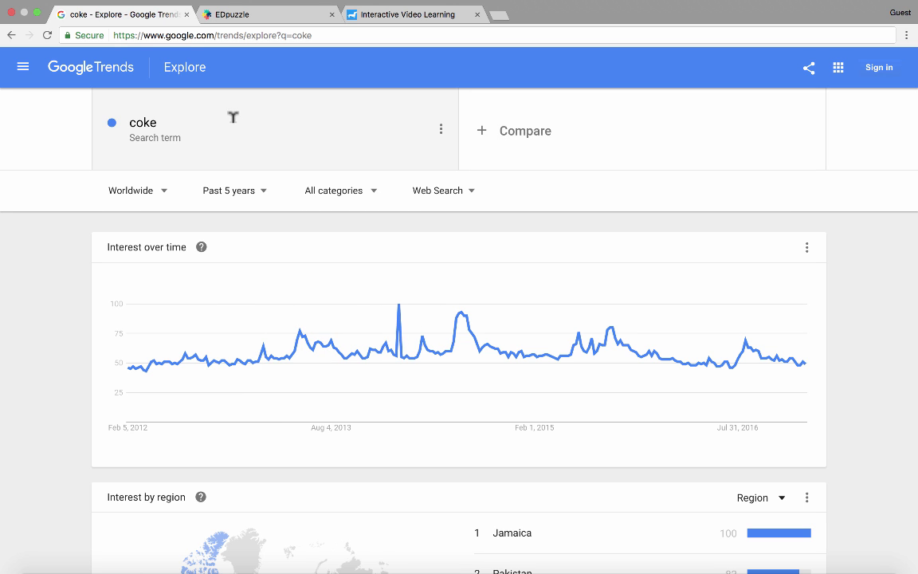
pyautogui.click(486, 136)
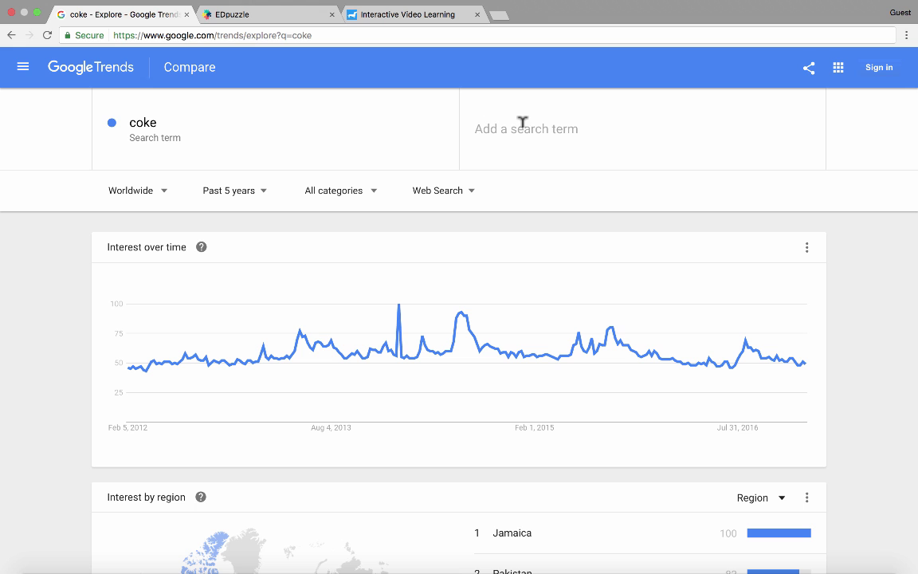
# - Add 'pepsi' beside coke as a comparison term
pyautogui.write('pepsi')
pyautogui.press('Return')
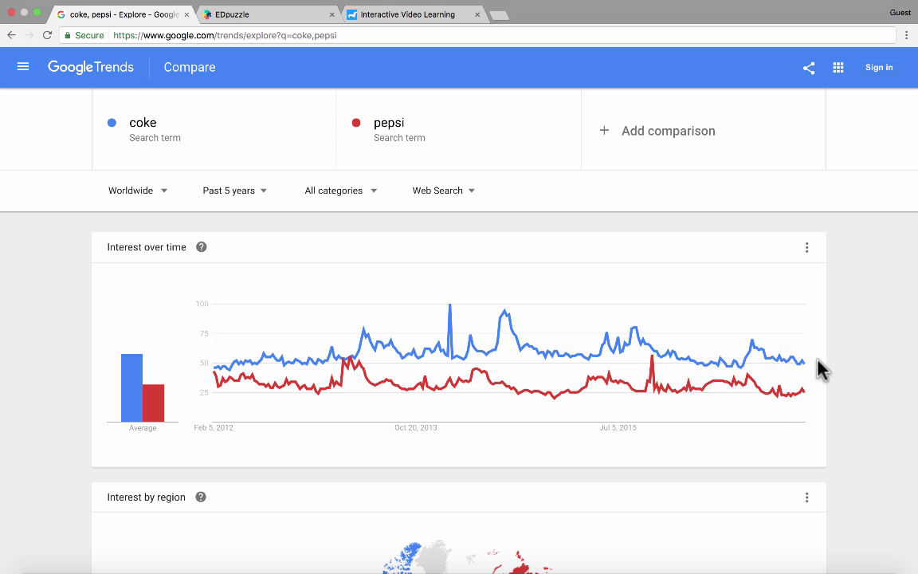
# - Look through the coke vs pepsi comparison results, then go back to the Trends home page
pyautogui.scroll(-1, 540, 343)
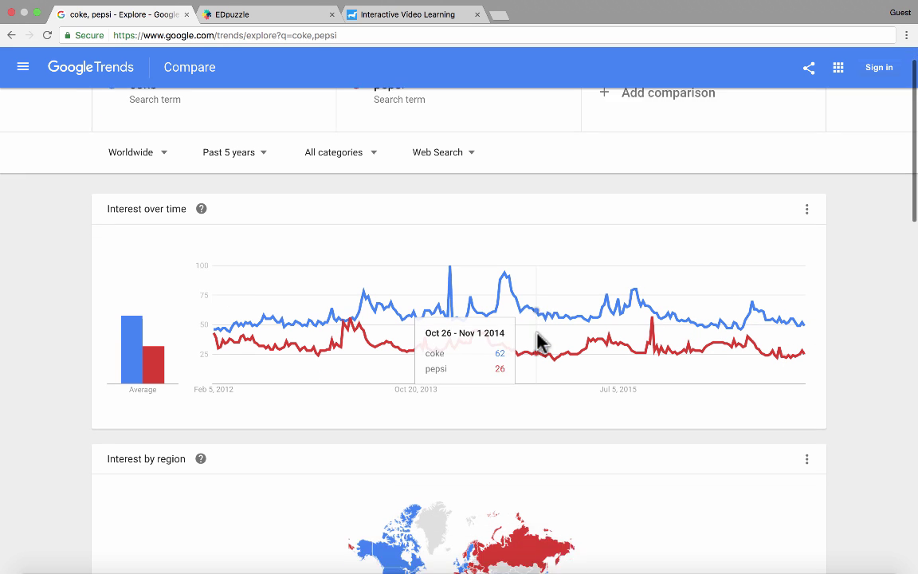
pyautogui.scroll(-4, 541, 343)
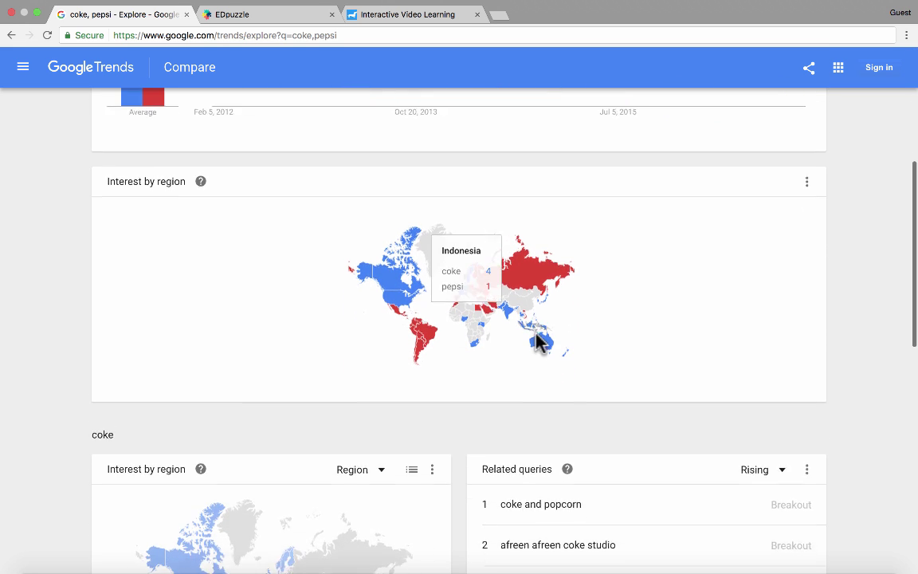
pyautogui.scroll(2, 527, 332)
pyautogui.scroll(-1, 505, 331)
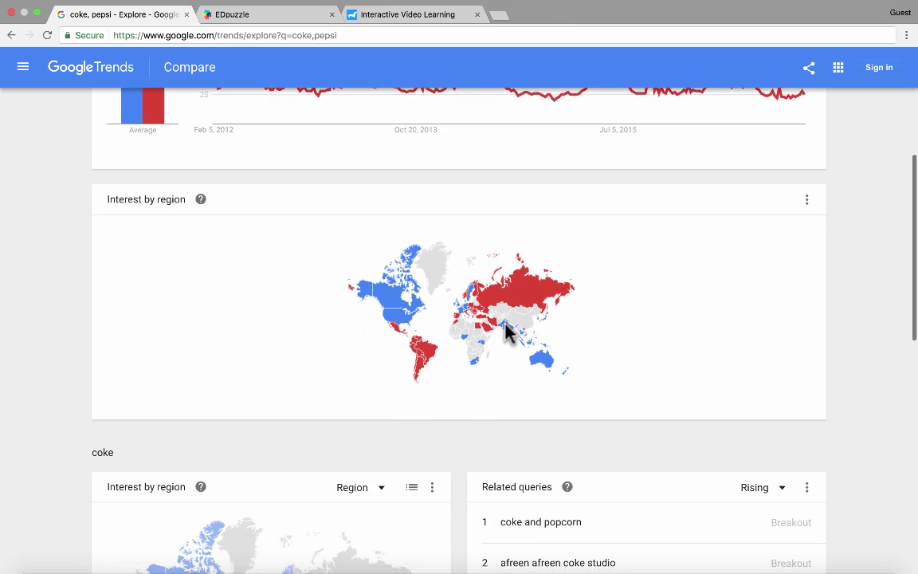
pyautogui.scroll(-1, 504, 331)
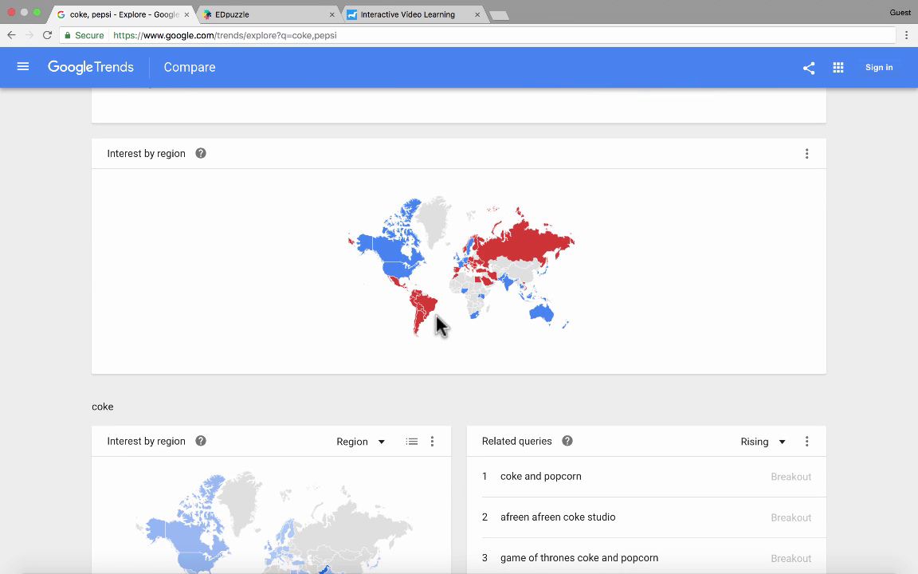
pyautogui.moveTo(407, 255)
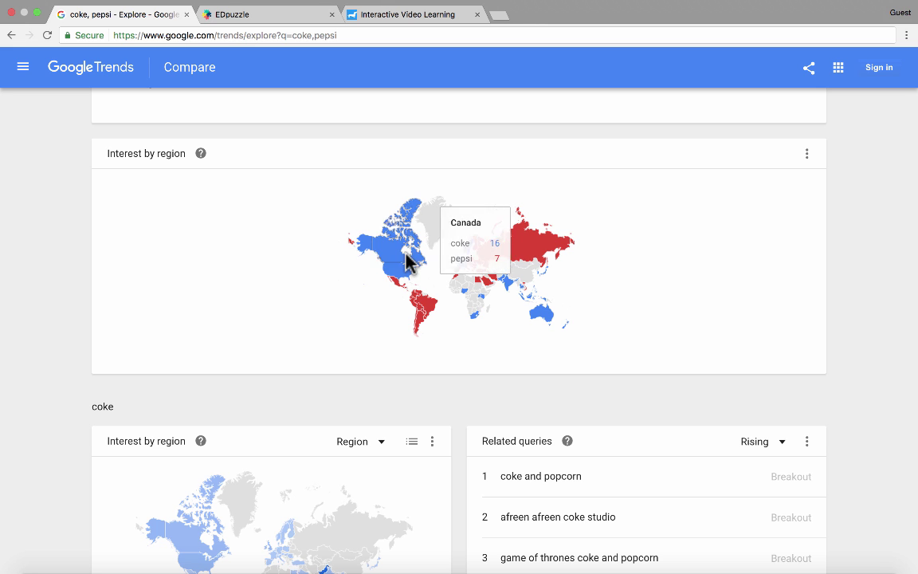
pyautogui.scroll(-3, 394, 361)
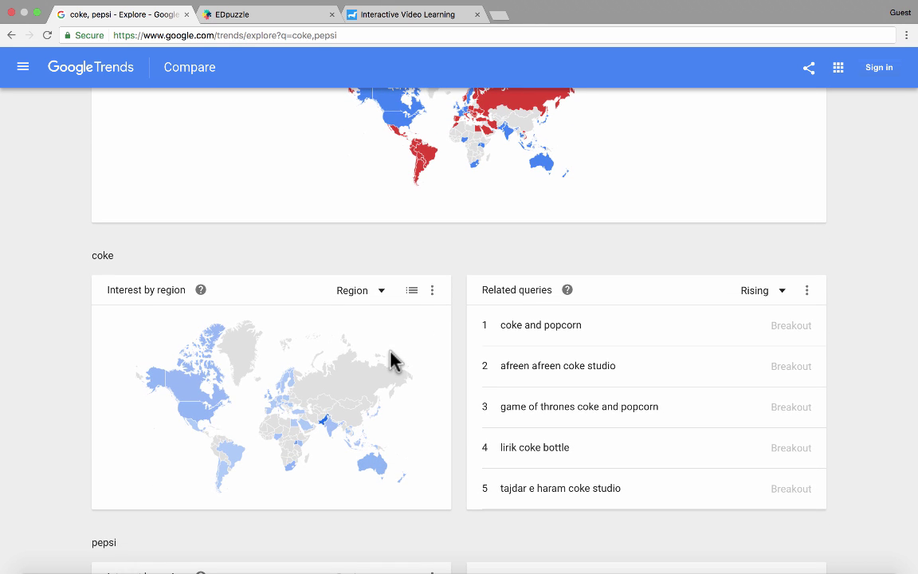
pyautogui.scroll(1, 393, 361)
pyautogui.scroll(-4, 394, 361)
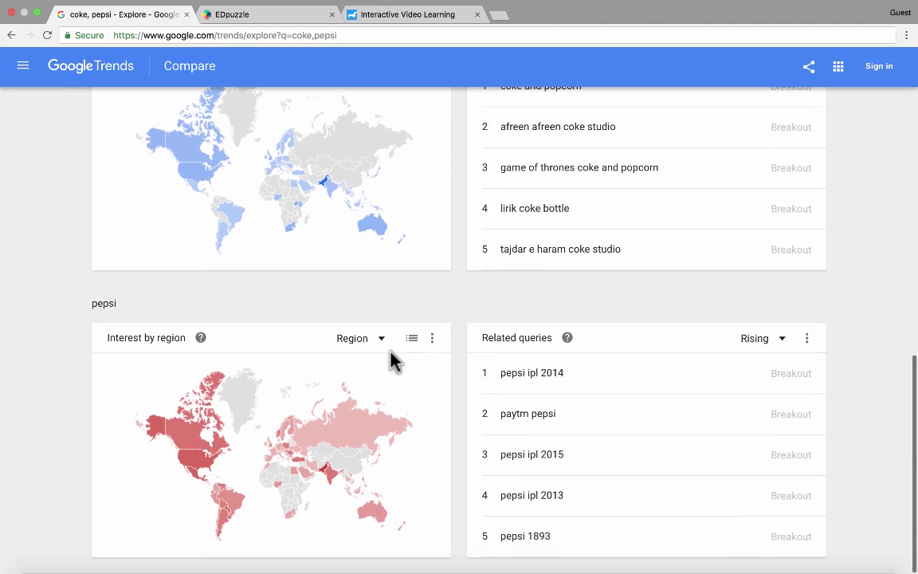
pyautogui.scroll(10, 393, 361)
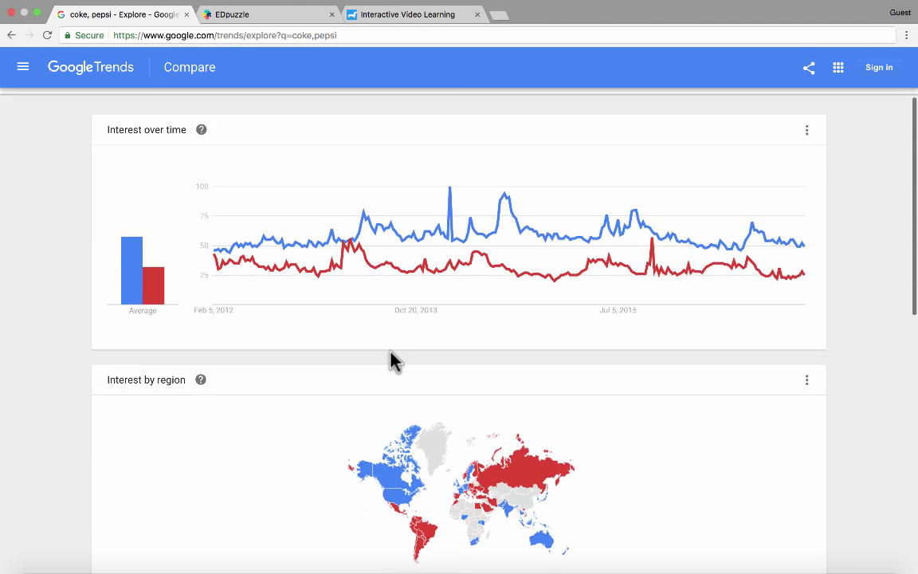
pyautogui.scroll(3, 394, 361)
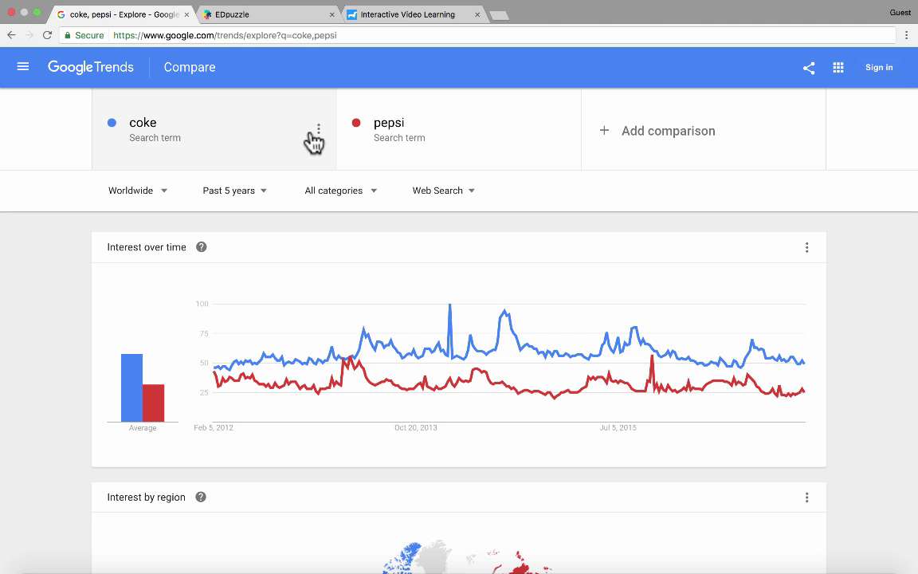
pyautogui.click(101, 72)
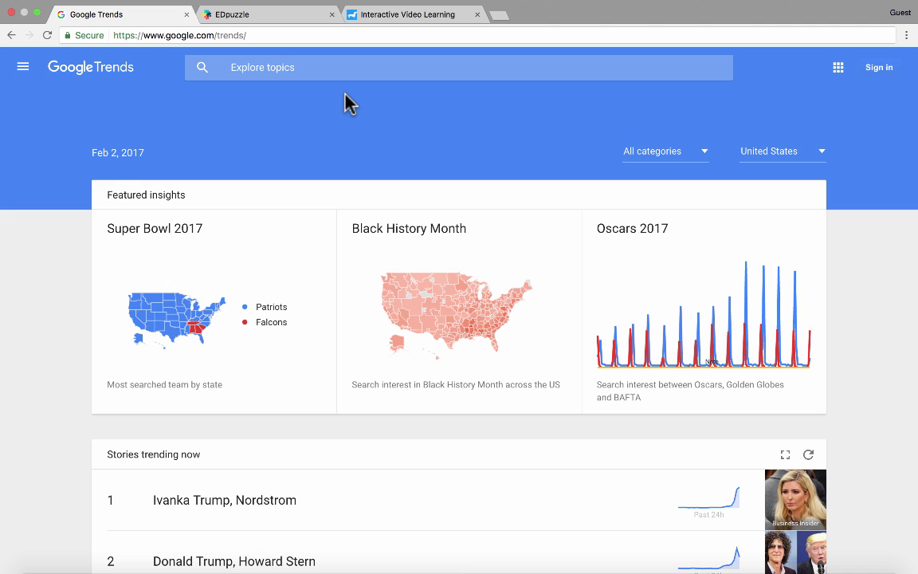
# - Focus the Explore topics box, then switch to the EDpuzzle browser tab
pyautogui.click(295, 64)
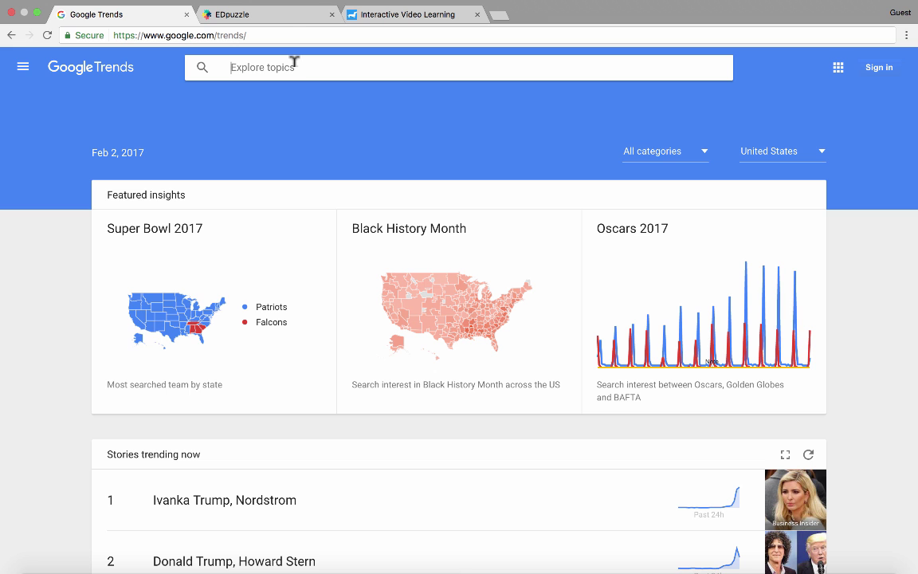
pyautogui.click(280, 15)
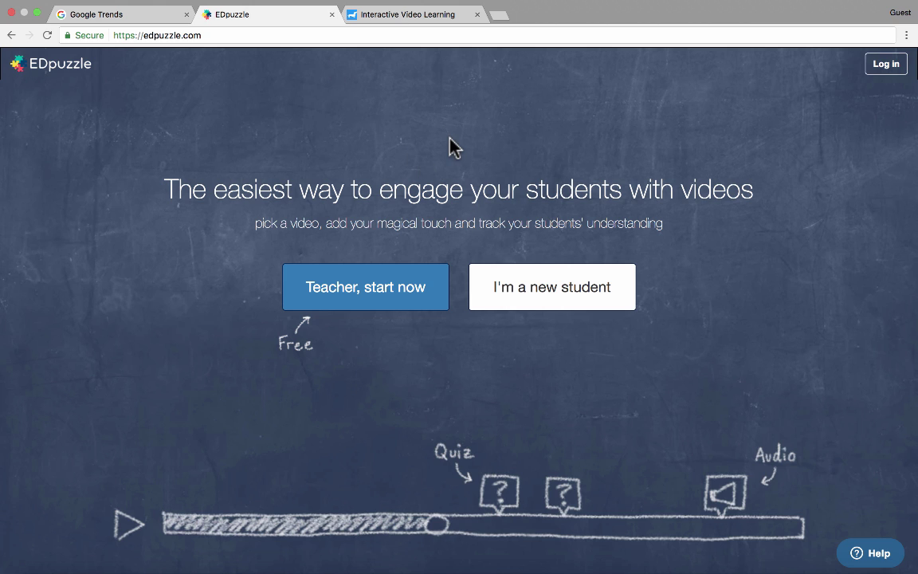
# - Compare the PlayPosit and EDpuzzle homepages, then return to the Google Trends tab
pyautogui.click(447, 22)
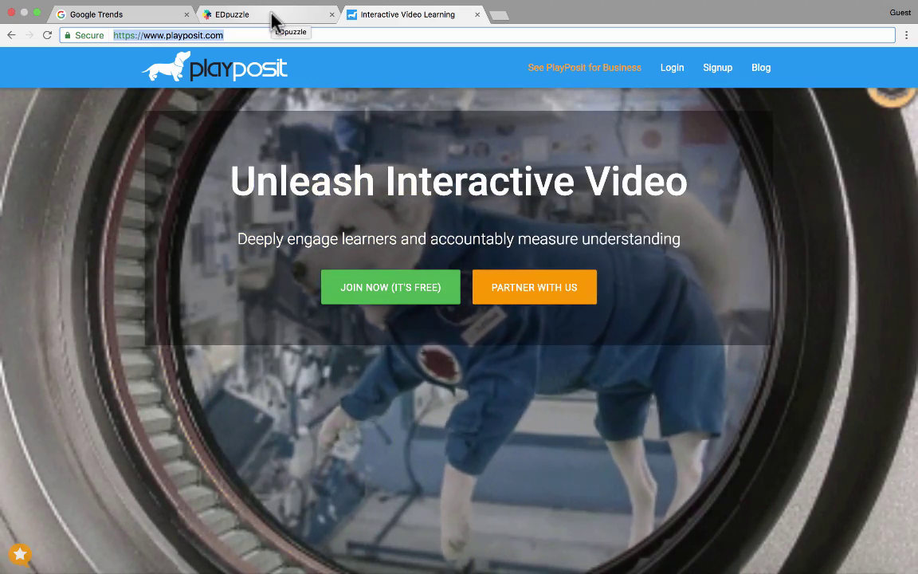
pyautogui.click(271, 23)
pyautogui.click(380, 24)
pyautogui.click(297, 24)
pyautogui.click(389, 25)
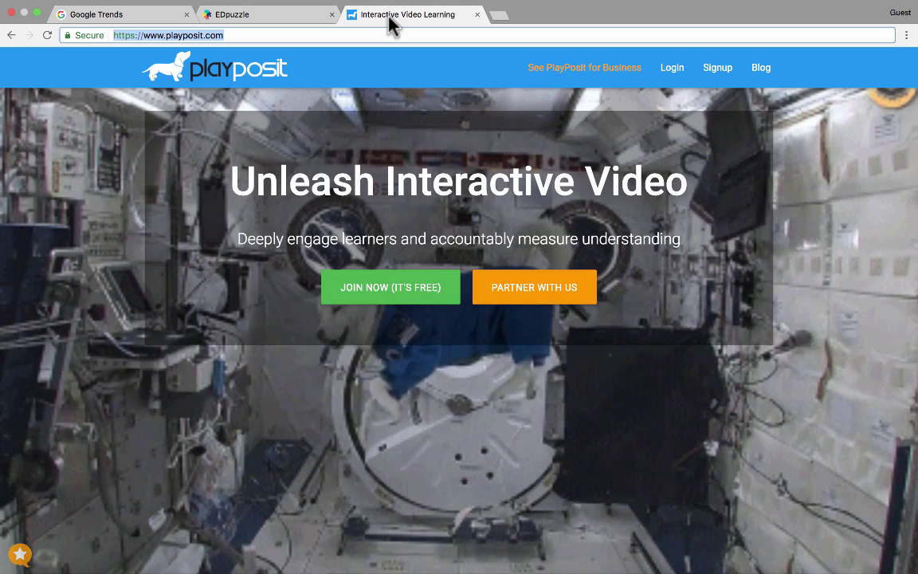
pyautogui.click(272, 25)
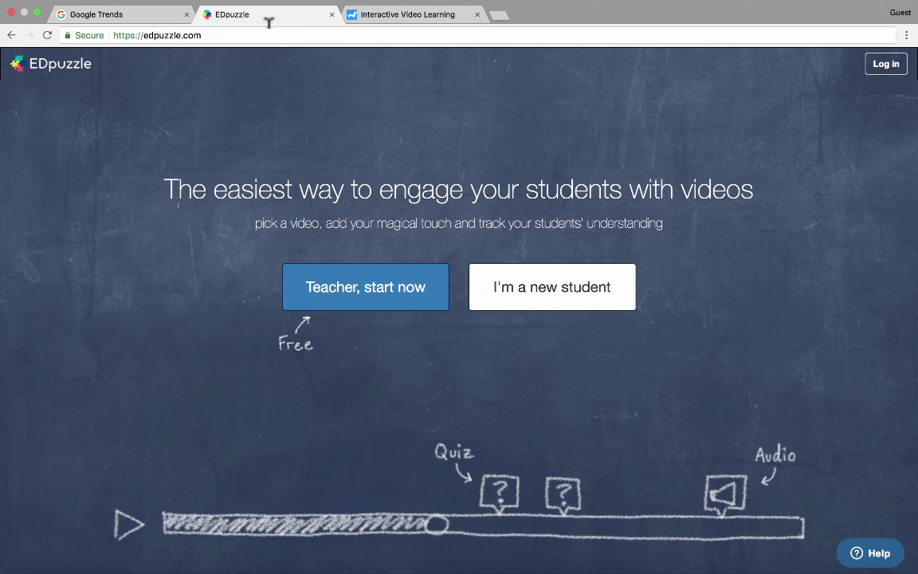
pyautogui.click(117, 25)
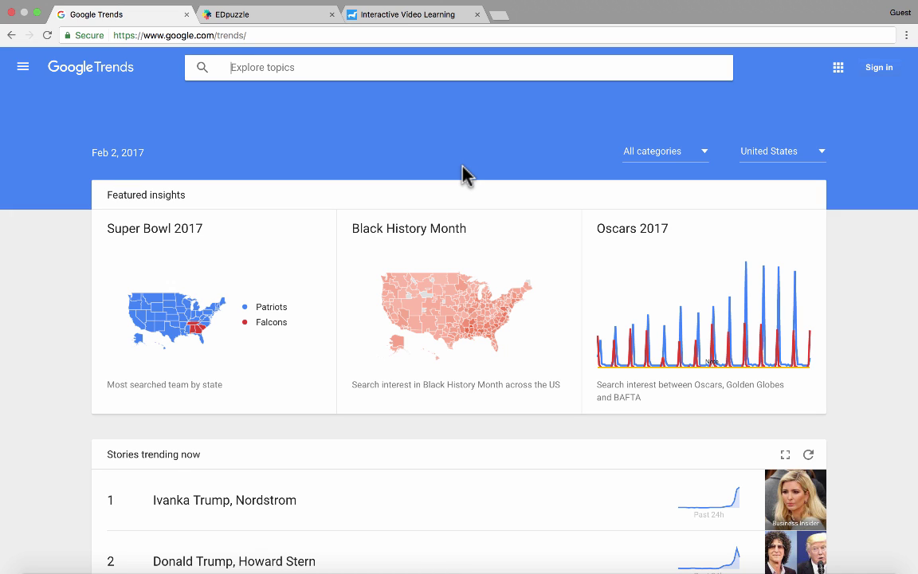
# - Chart worldwide interest in 'edpuzzle' over the past 5 years and open a comparison slot
pyautogui.write('edpuzzle')
pyautogui.press('Return')
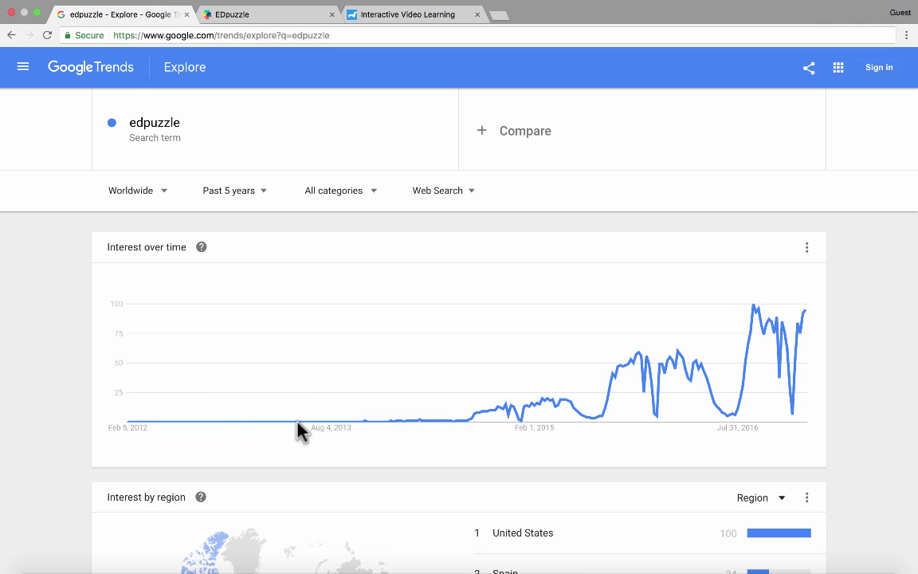
pyautogui.moveTo(363, 425)
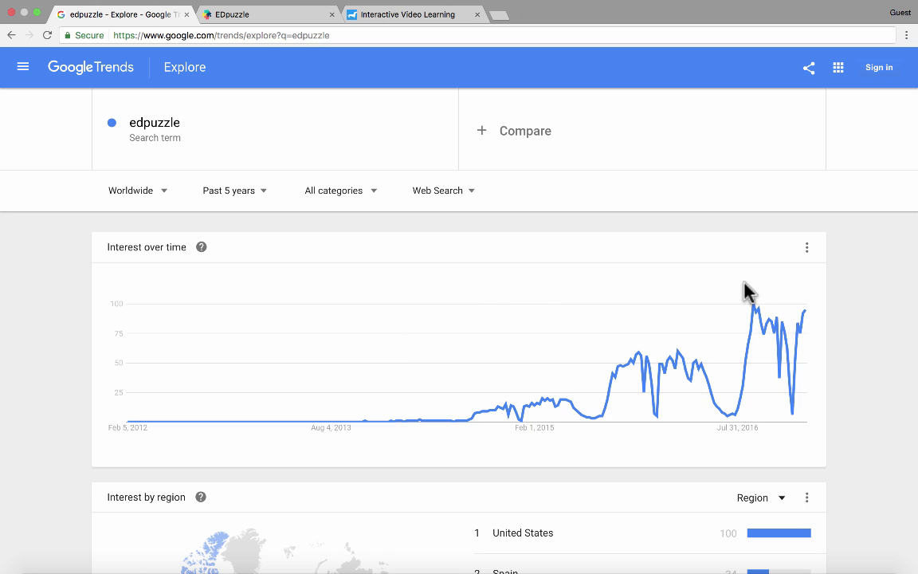
pyautogui.click(489, 136)
# - Add 'playposit' to the edpuzzle chart, glance at the PlayPosit and EDpuzzle tabs, and return
pyautogui.write('p')
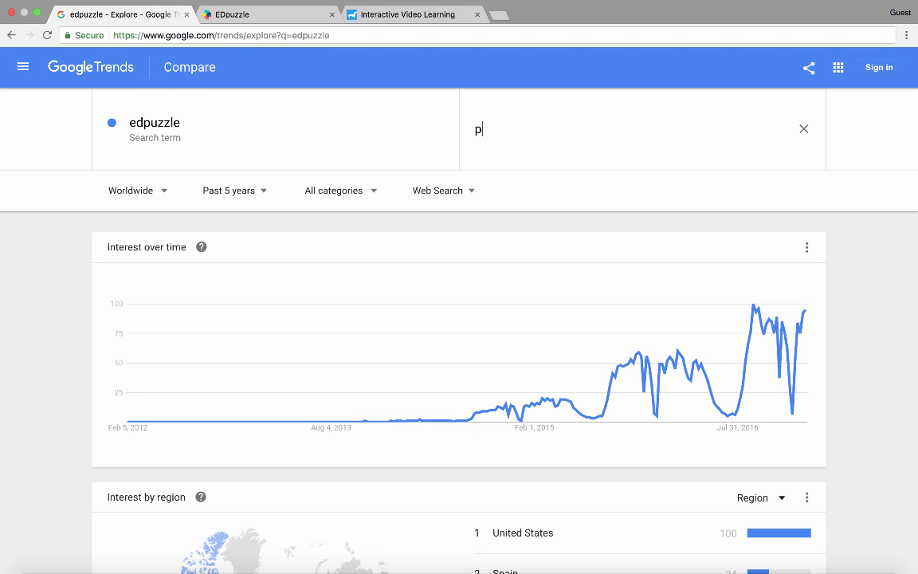
pyautogui.write('layposit')
pyautogui.press('Return')
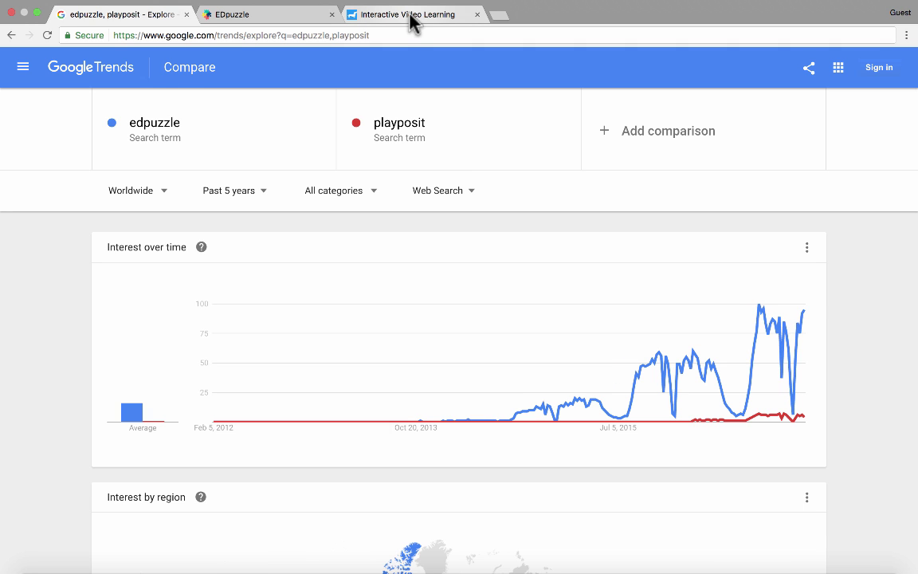
pyautogui.click(412, 22)
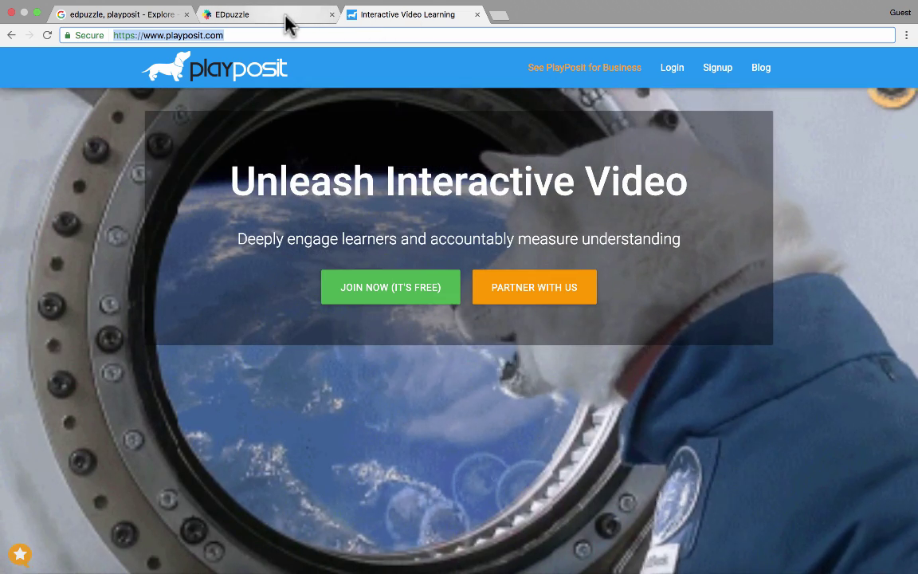
pyautogui.click(232, 24)
pyautogui.click(133, 24)
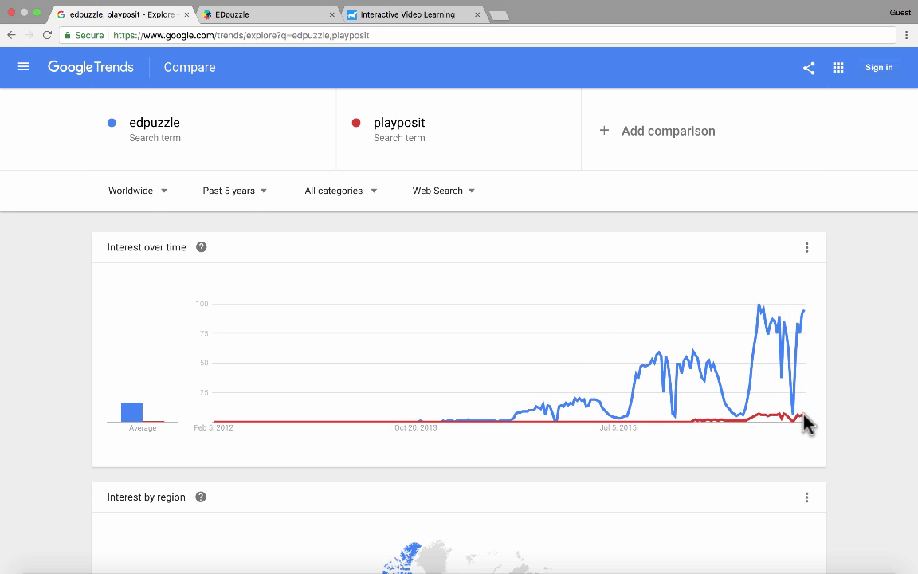
pyautogui.scroll(-1, 684, 142)
# - Enter 'zaption' as a third comparison term beside edpuzzle and playposit
pyautogui.click(680, 136)
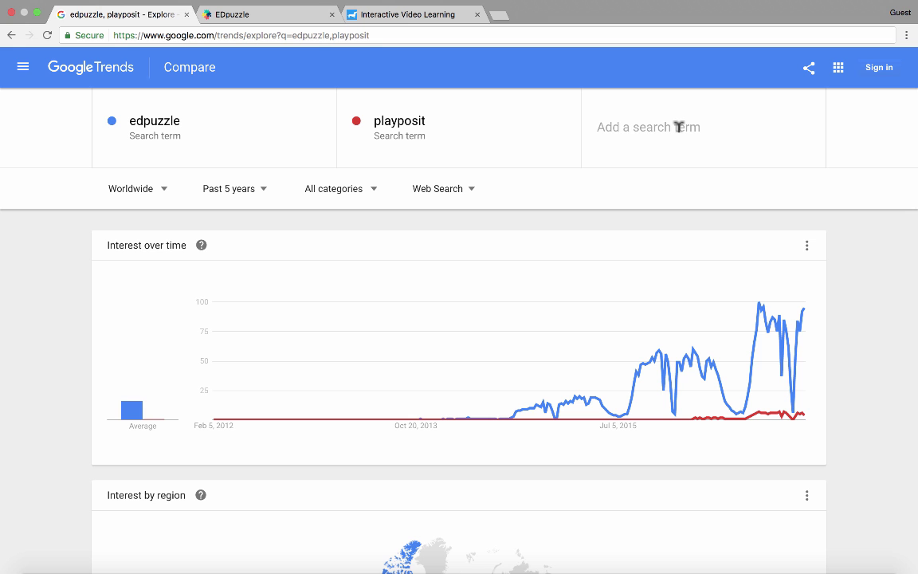
pyautogui.write('zaption')
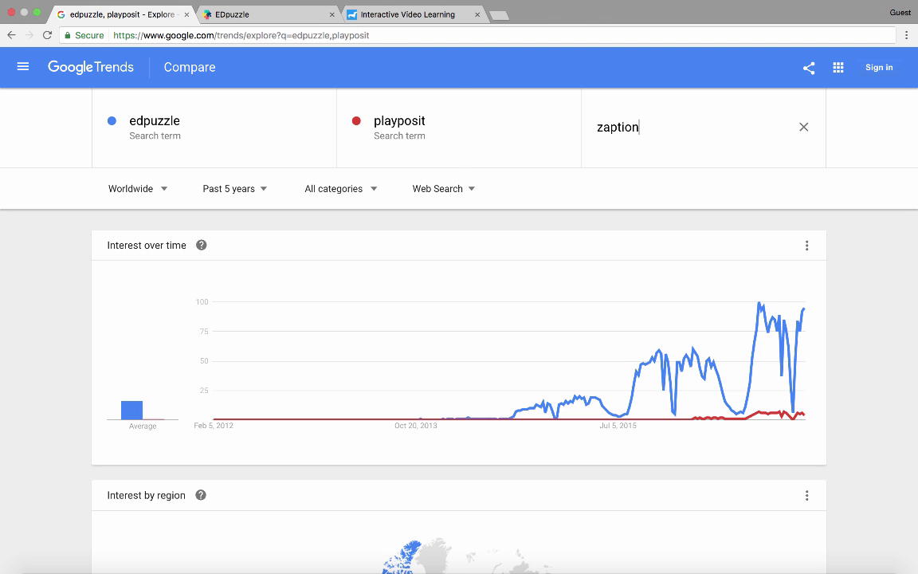
pyautogui.press('Return')
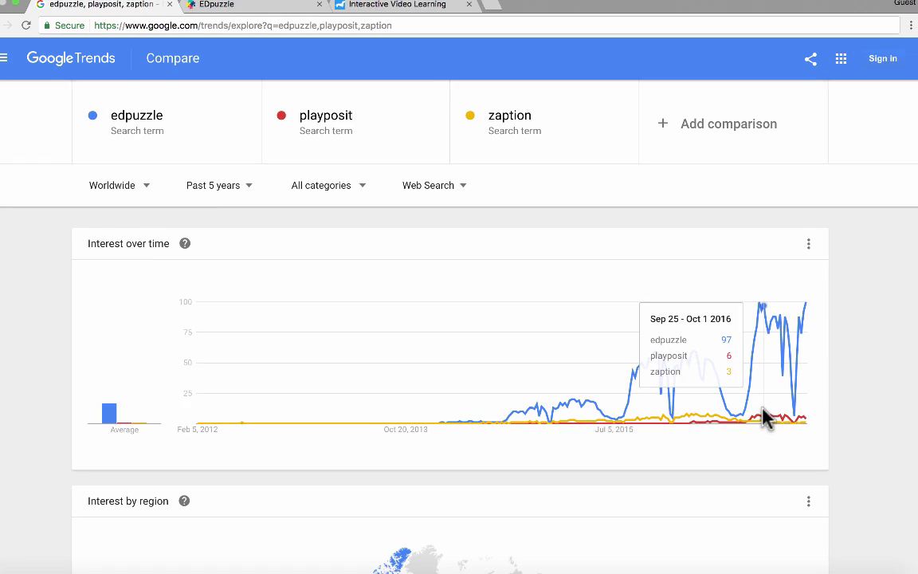
# - Remove edpuzzle from the comparison, leaving playposit and zaption charted with no other changes
pyautogui.click(252, 130)
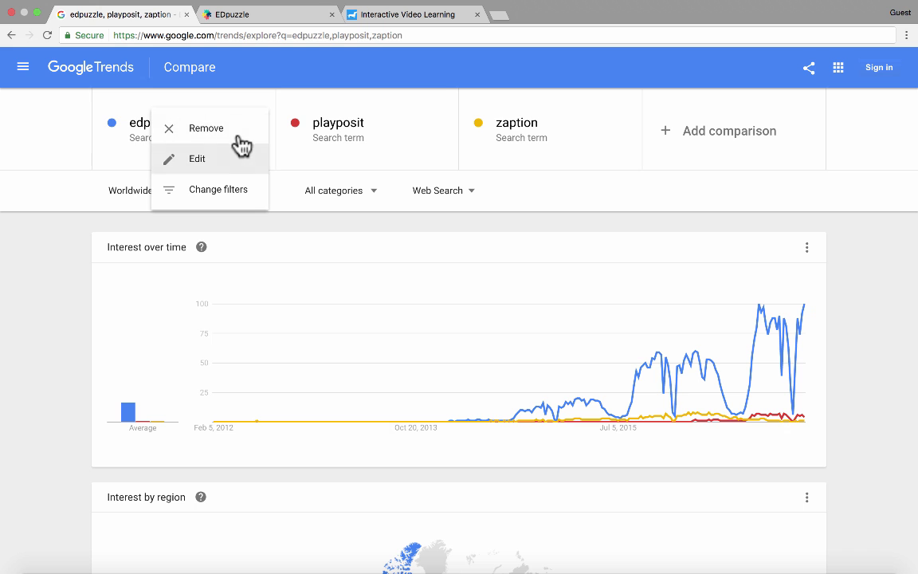
pyautogui.click(239, 127)
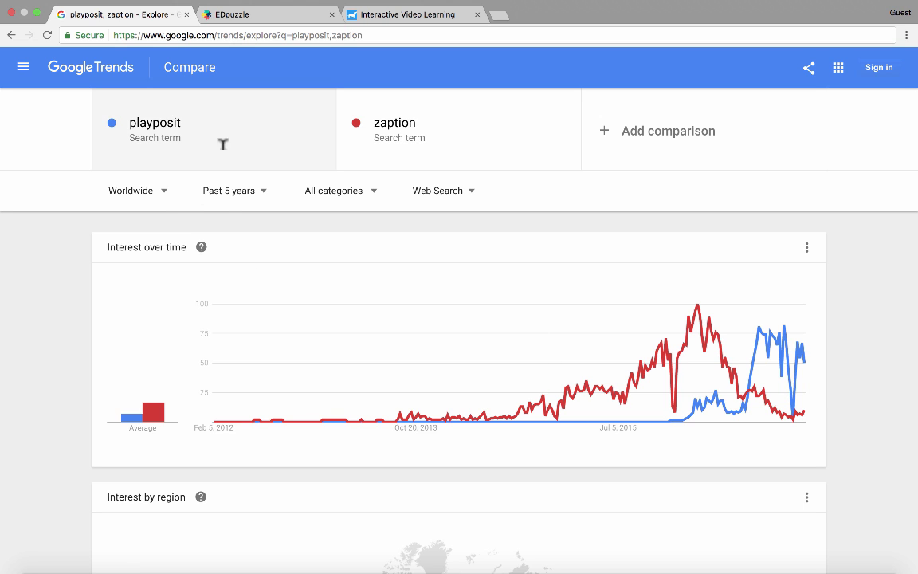
pyautogui.click(318, 134)
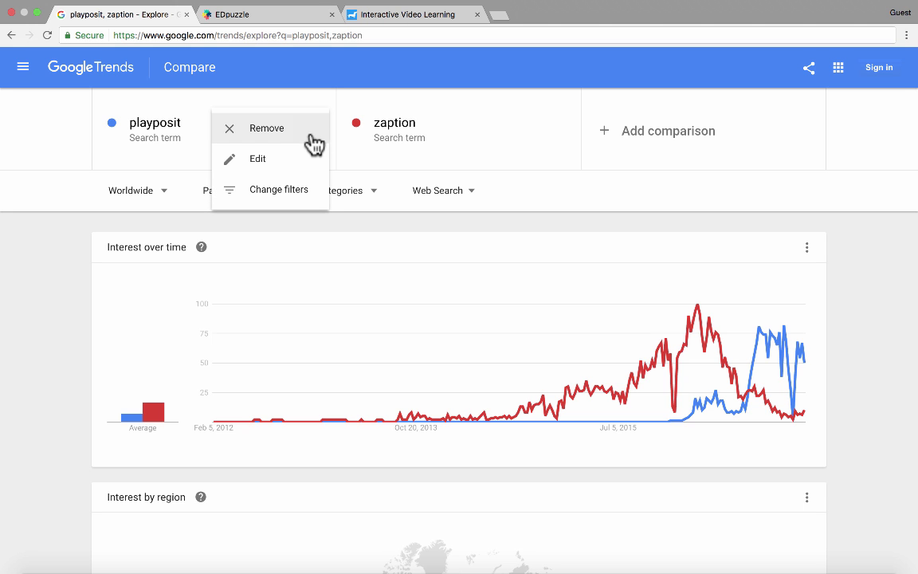
pyautogui.click(47, 170)
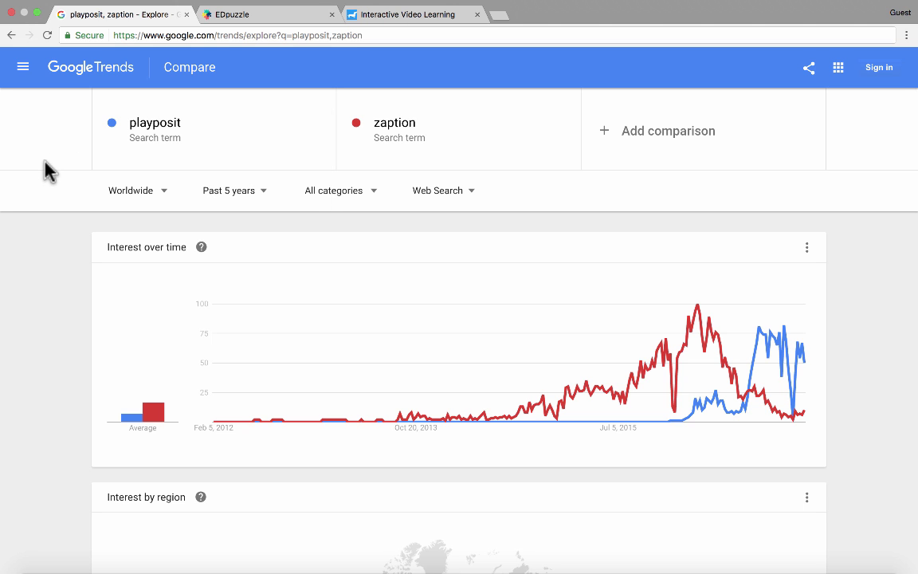